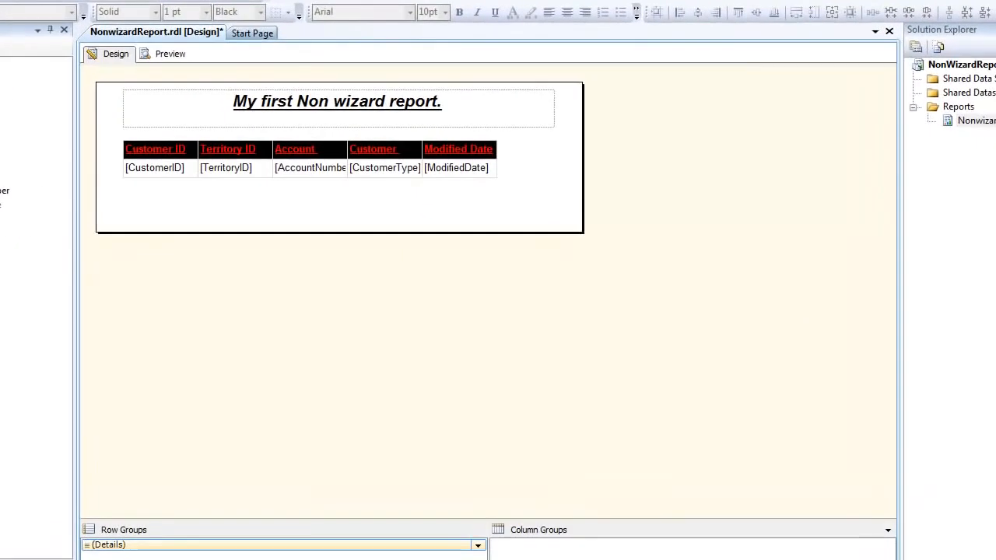
- Remove the last line below the FROM clause in DataSet1's query and save the dataset
{"action": "left_click_drag", "start_coordinate": [382, 327], "coordinate": [603, 326]}
{"action": "key", "text": "Delete"}
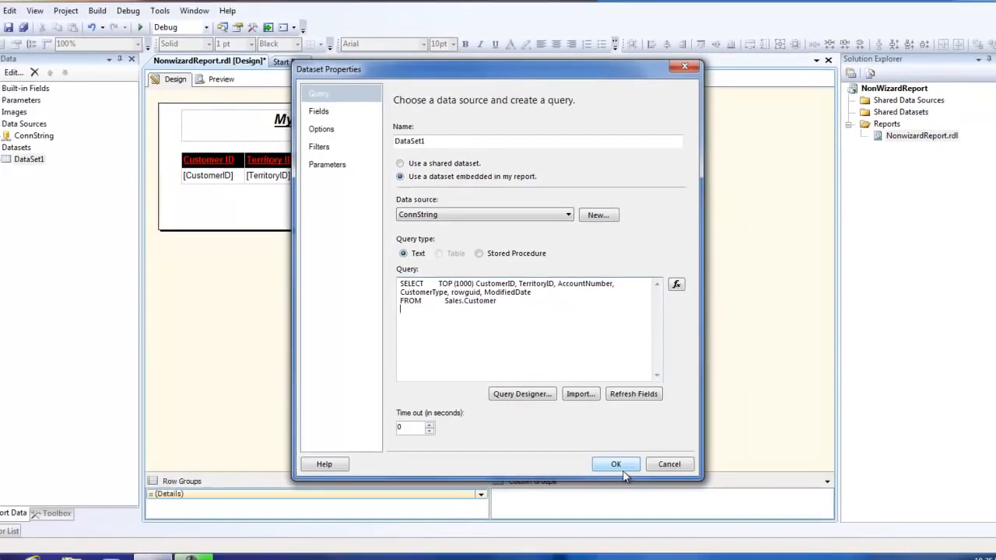
{"action": "left_click", "coordinate": [635, 505]}
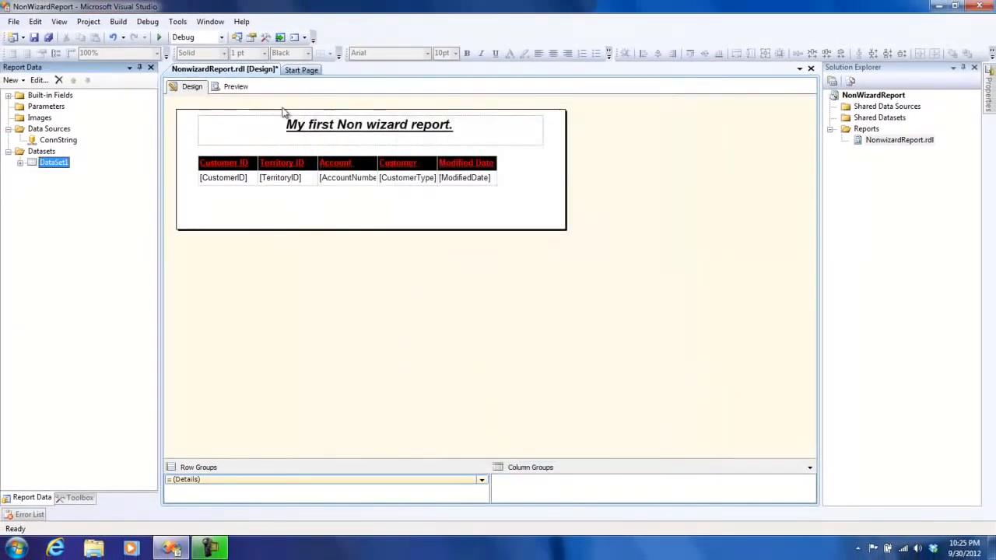
- Preview the report, look through its customer rows and return to the report design
{"action": "left_click", "coordinate": [173, 56]}
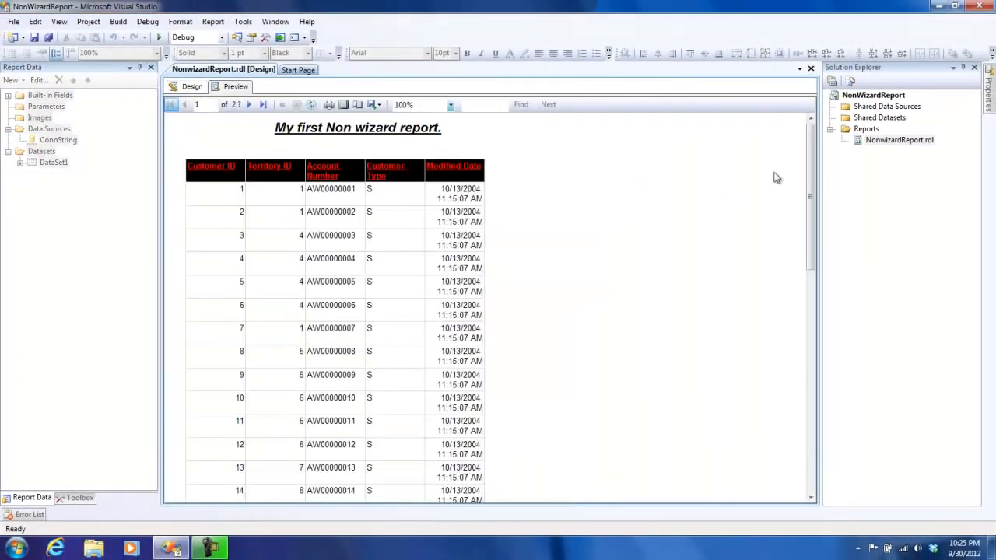
{"action": "left_click_drag", "start_coordinate": [809, 155], "coordinate": [805, 120]}
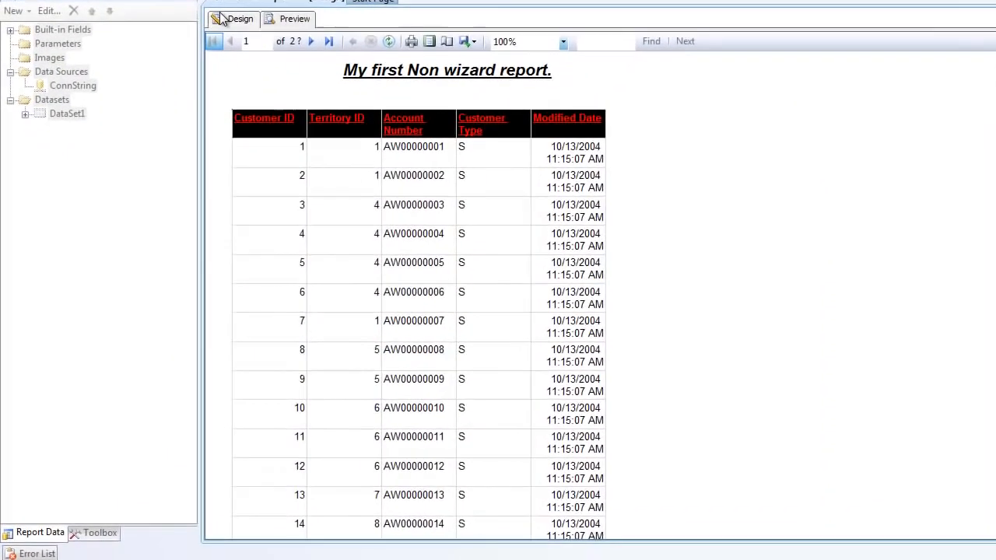
{"action": "left_click", "coordinate": [184, 87]}
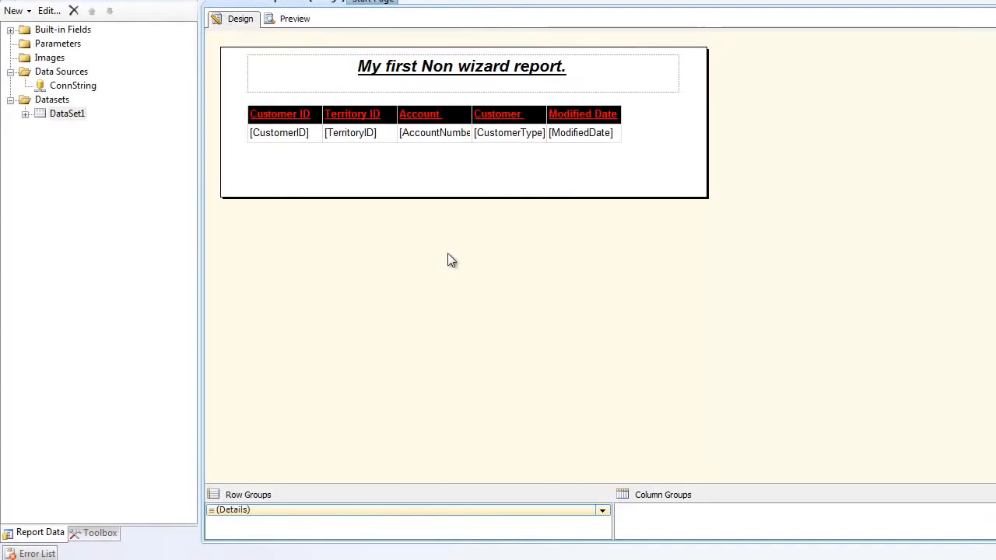
{"action": "double_click", "coordinate": [55, 114]}
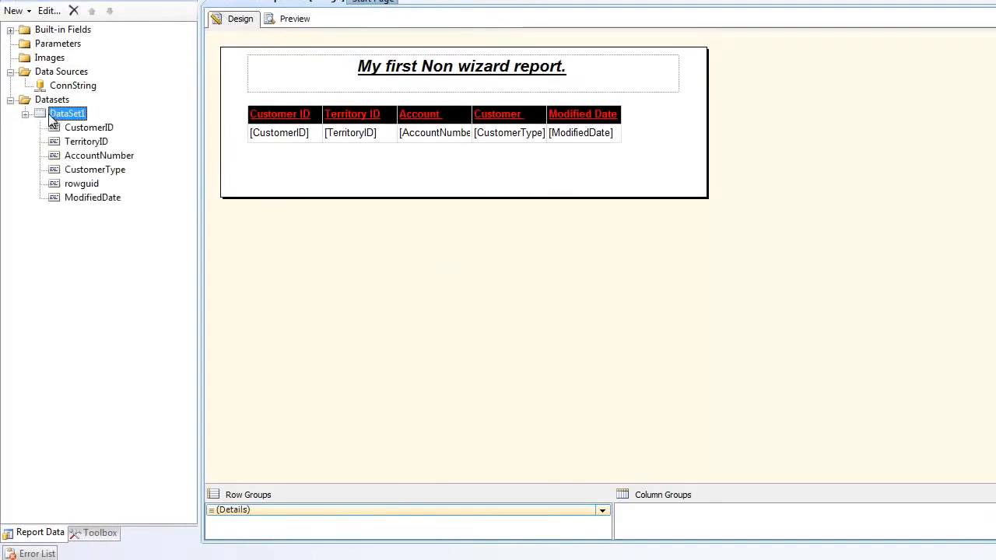
{"action": "left_click", "coordinate": [627, 278]}
{"action": "key", "text": "Return"}
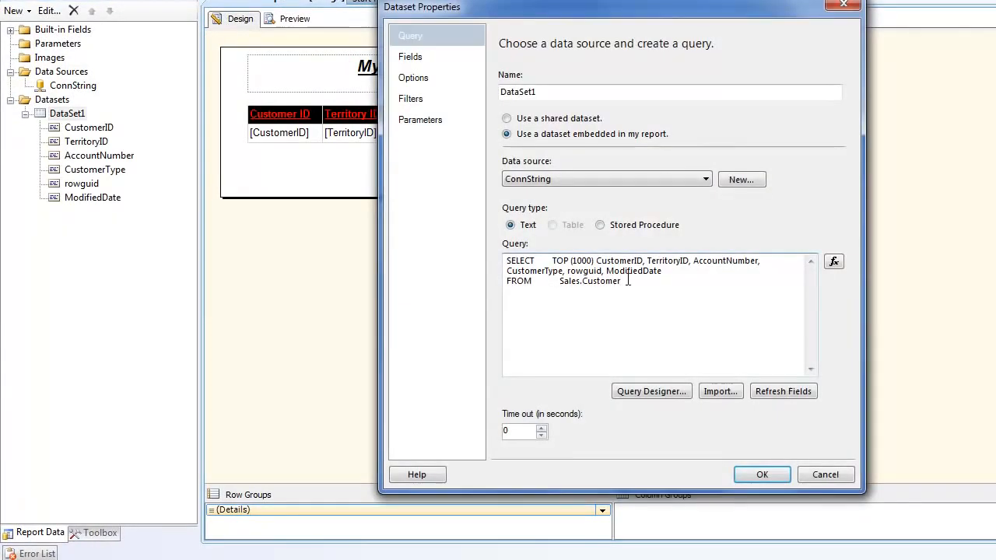
{"action": "type", "text": "WHERE TErro"}
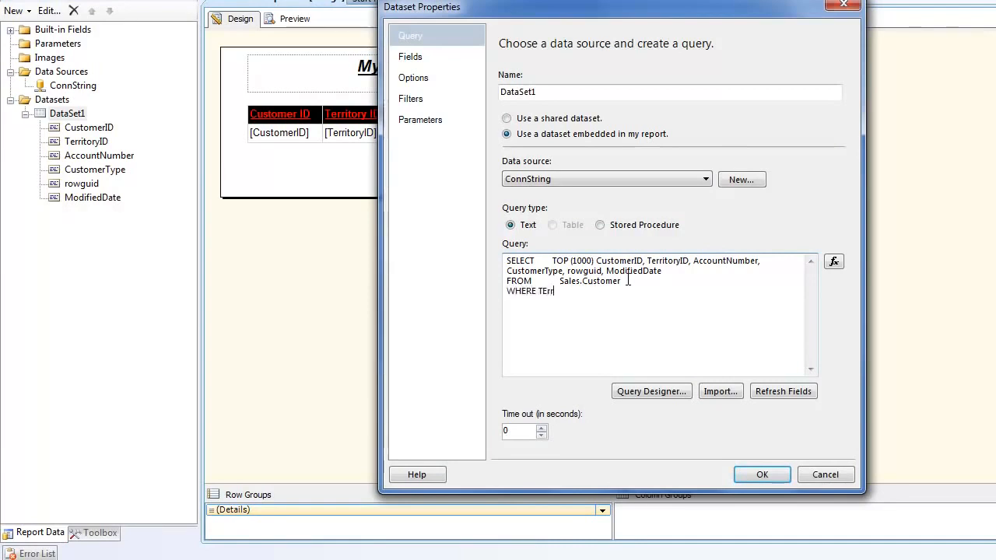
{"action": "key", "text": "BackSpace"}
{"action": "type", "text": "itoryID"}
{"action": "key", "text": "BackSpace"}
{"action": "key", "text": "BackSpace"}
{"action": "key", "text": "BackSpace"}
{"action": "key", "text": "BackSpace"}
{"action": "key", "text": "BackSpace"}
{"action": "key", "text": "BackSpace"}
{"action": "key", "text": "BackSpace"}
{"action": "key", "text": "BackSpace"}
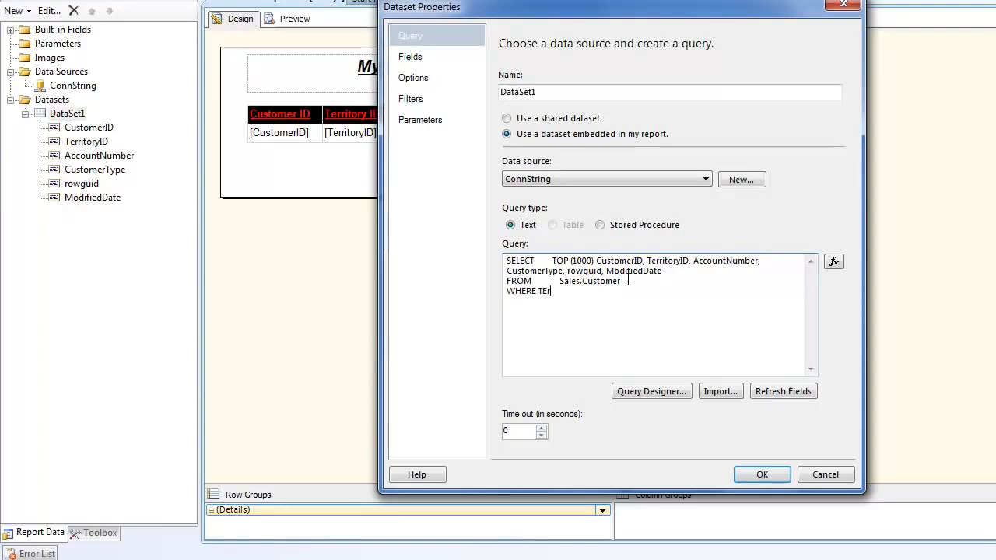
{"action": "key", "text": "BackSpace"}
{"action": "type", "text": "erritory"}
{"action": "key", "text": "BackSpace"}
{"action": "key", "text": "BackSpace"}
{"action": "key", "text": "BackSpace"}
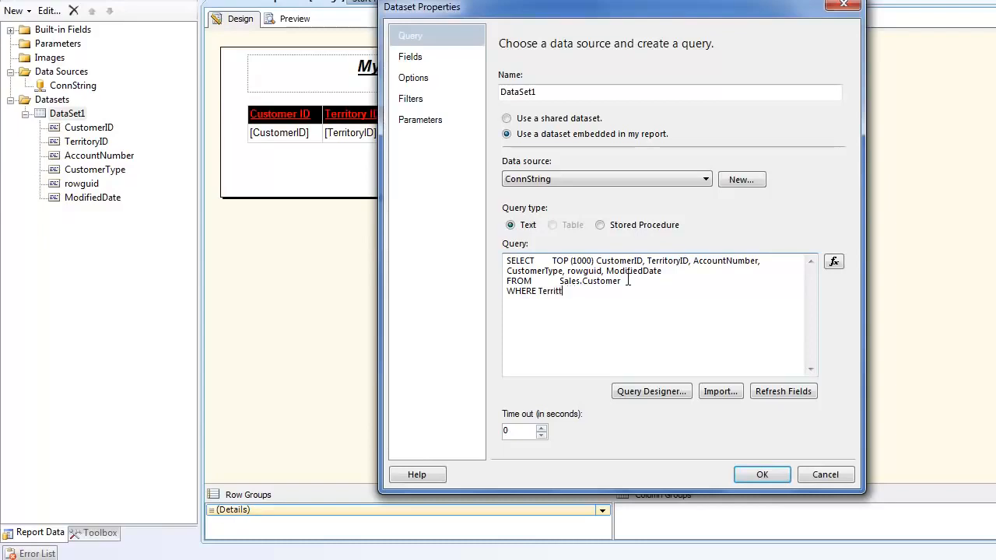
{"action": "type", "text": "oryID = @Terr"}
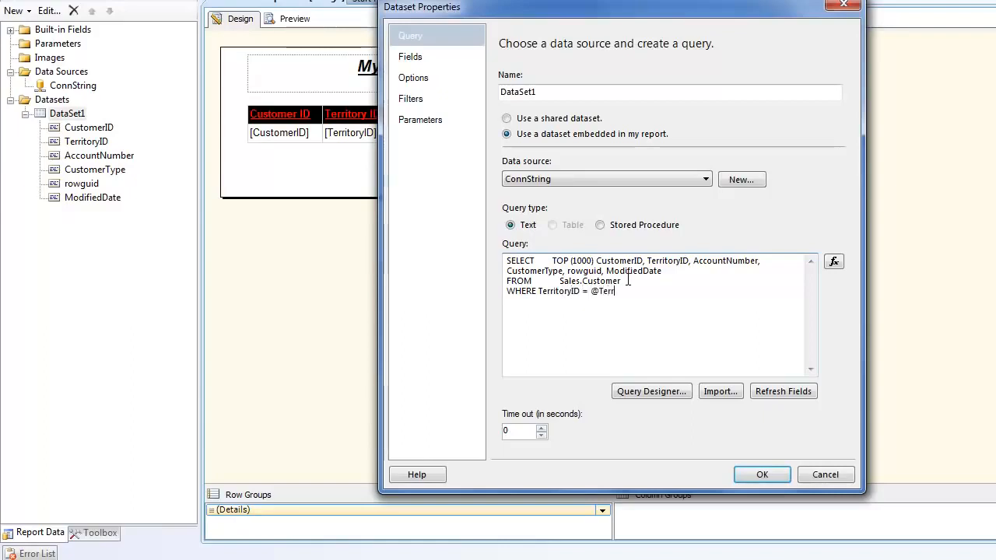
{"action": "type", "text": "itoryID"}
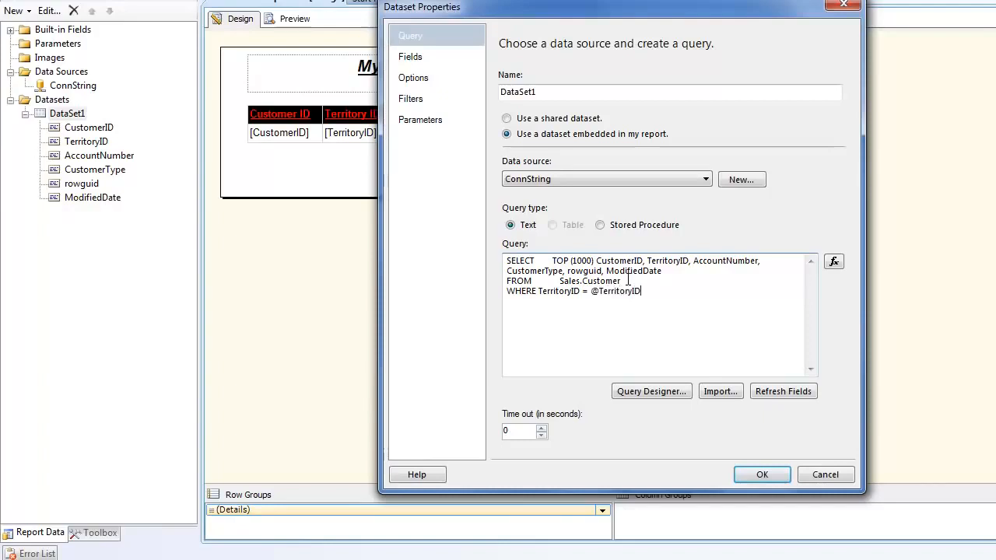
{"action": "left_click", "coordinate": [746, 473]}
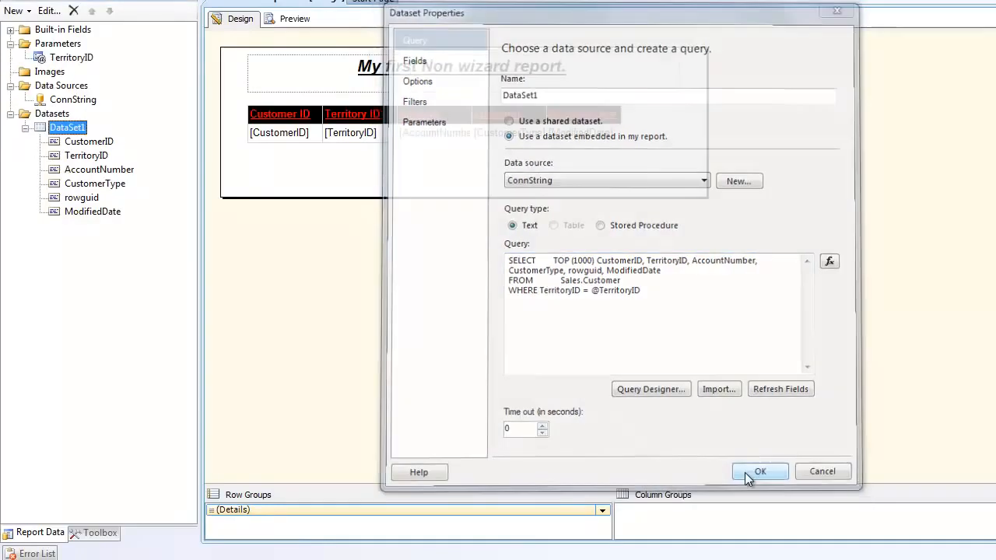
- Review the TerritoryID report parameter's general, default value and advanced settings without changing anything
{"action": "left_click", "coordinate": [70, 62]}
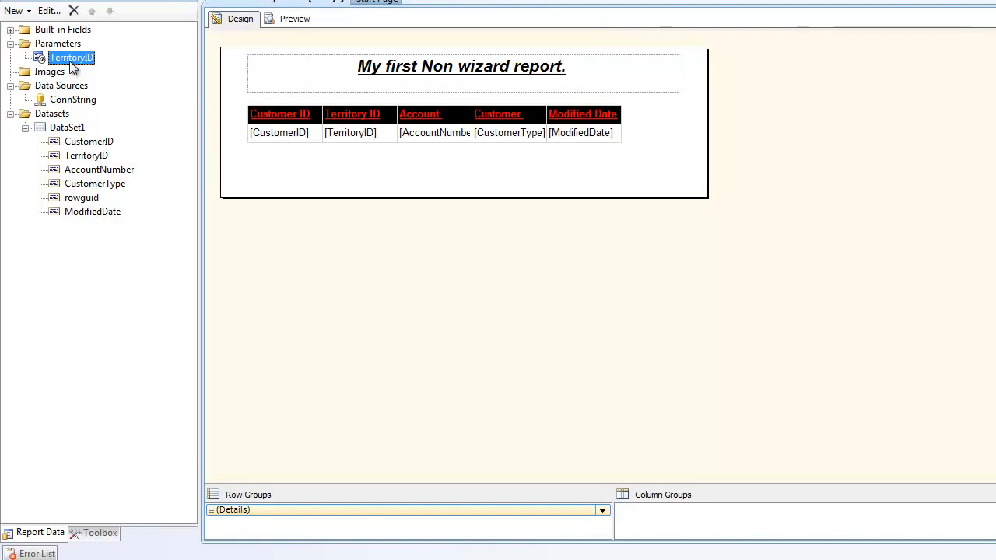
{"action": "double_click", "coordinate": [71, 59]}
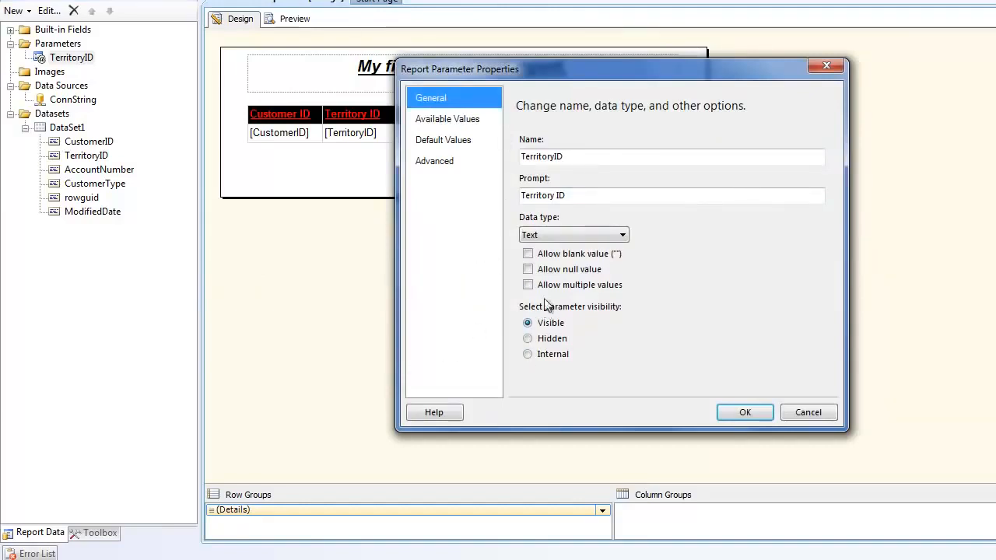
{"action": "left_click", "coordinate": [414, 127]}
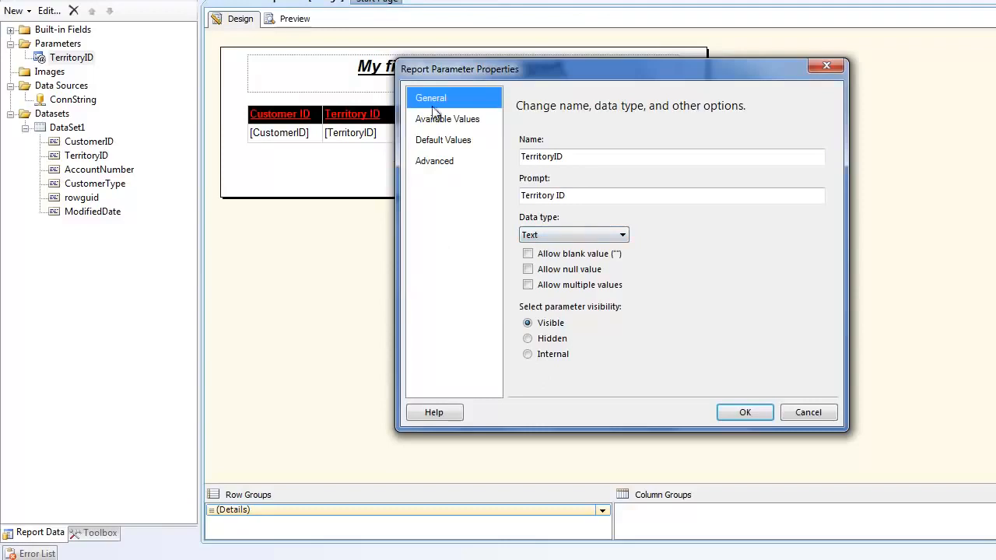
{"action": "left_click", "coordinate": [440, 146]}
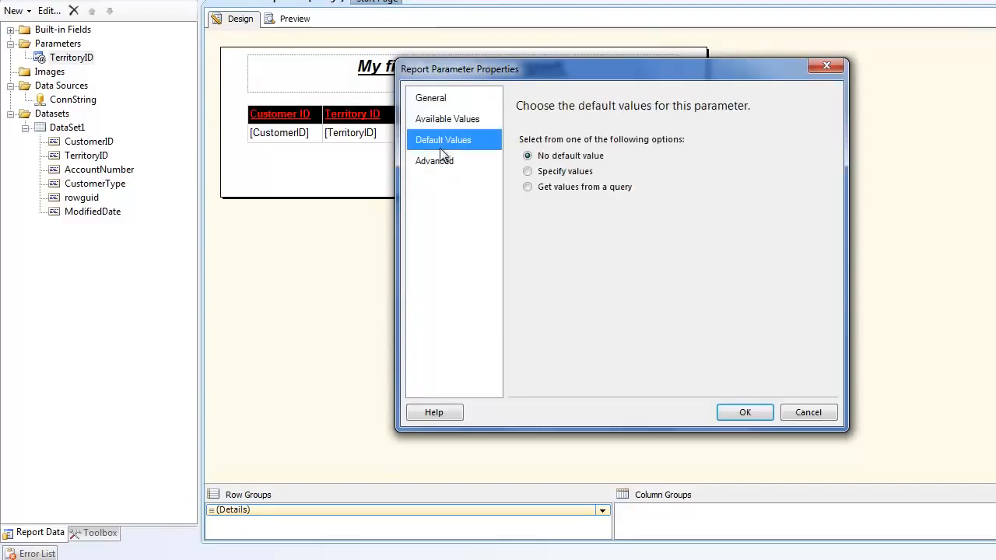
{"action": "left_click", "coordinate": [441, 162]}
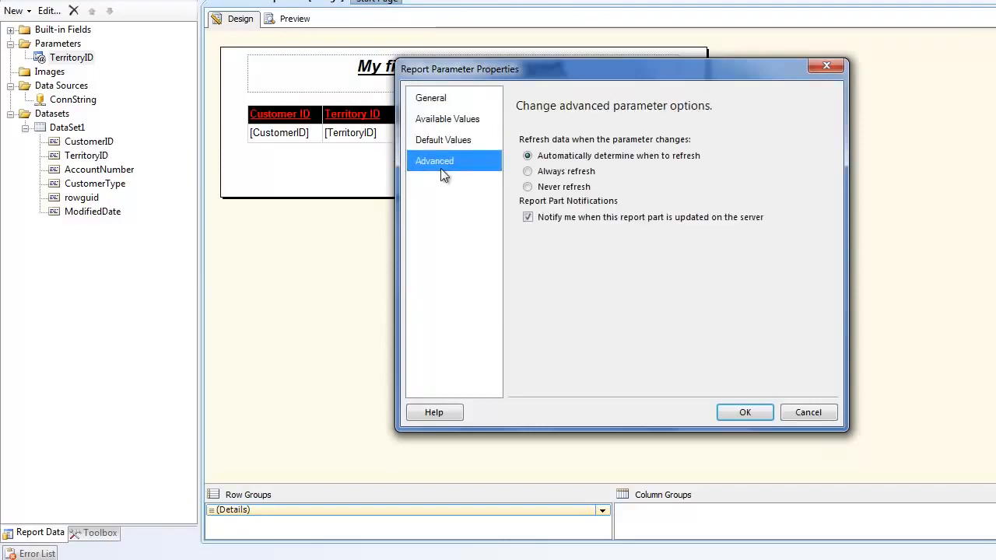
{"action": "left_click", "coordinate": [804, 418]}
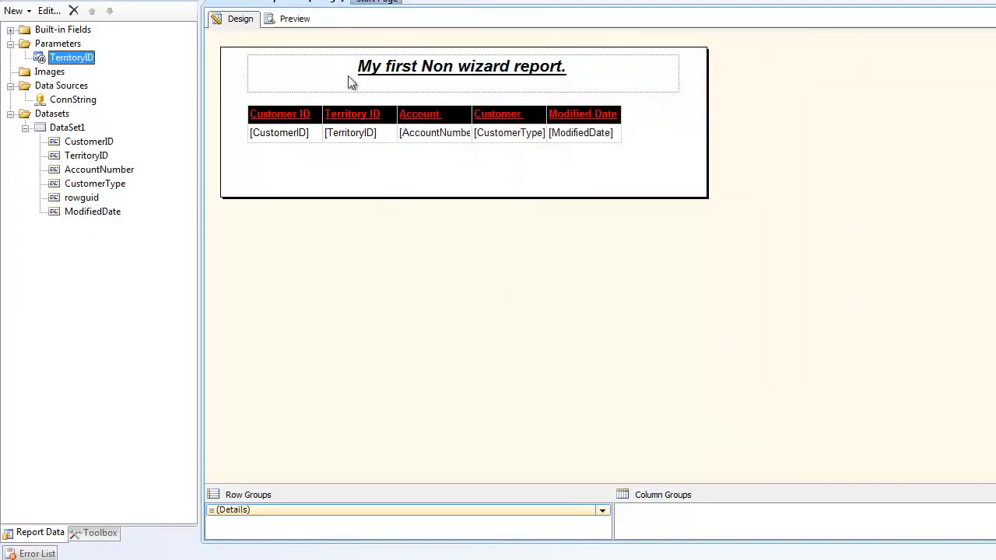
- Preview the report with the Territory ID parameter set to 3
{"action": "left_click", "coordinate": [303, 21]}
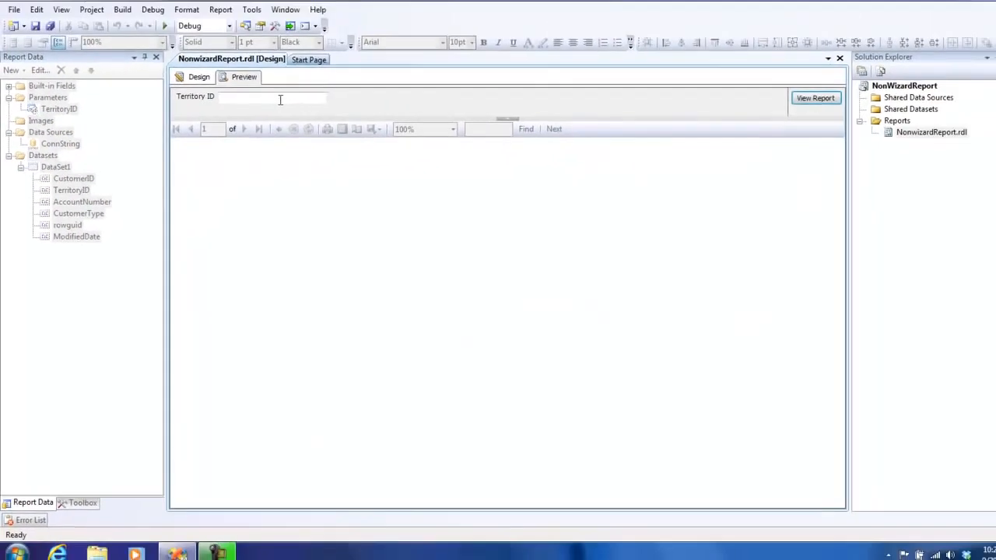
{"action": "left_click", "coordinate": [280, 99]}
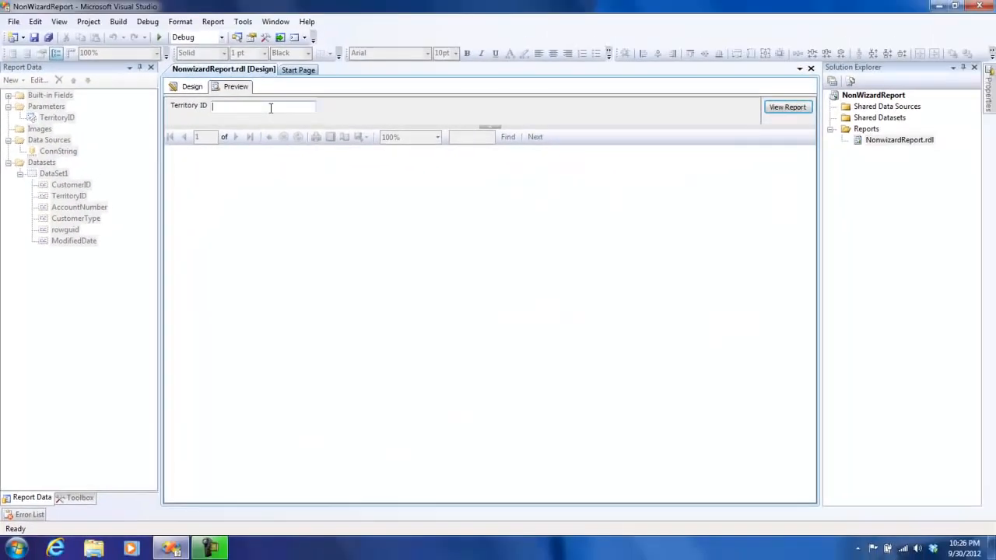
{"action": "left_click", "coordinate": [796, 111]}
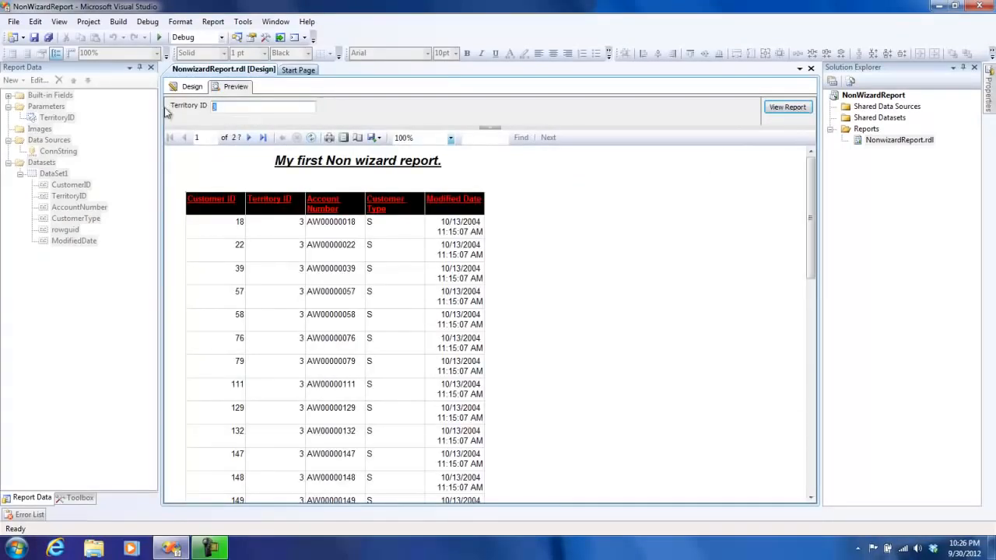
- Run the report preview for Territory ID 6 and look through the filtered rows
{"action": "type", "text": "6"}
{"action": "left_click", "coordinate": [786, 107]}
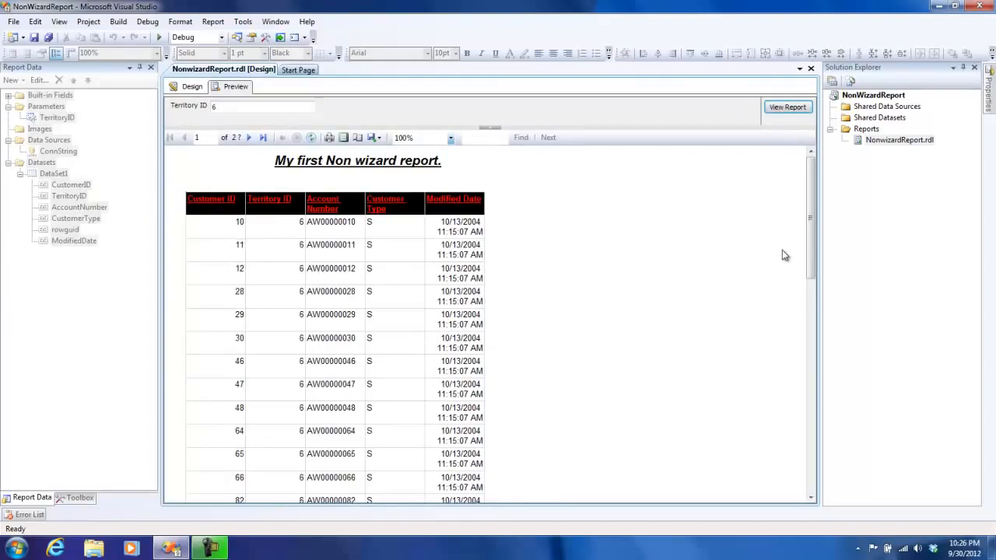
{"action": "left_click_drag", "start_coordinate": [809, 216], "coordinate": [820, 165]}
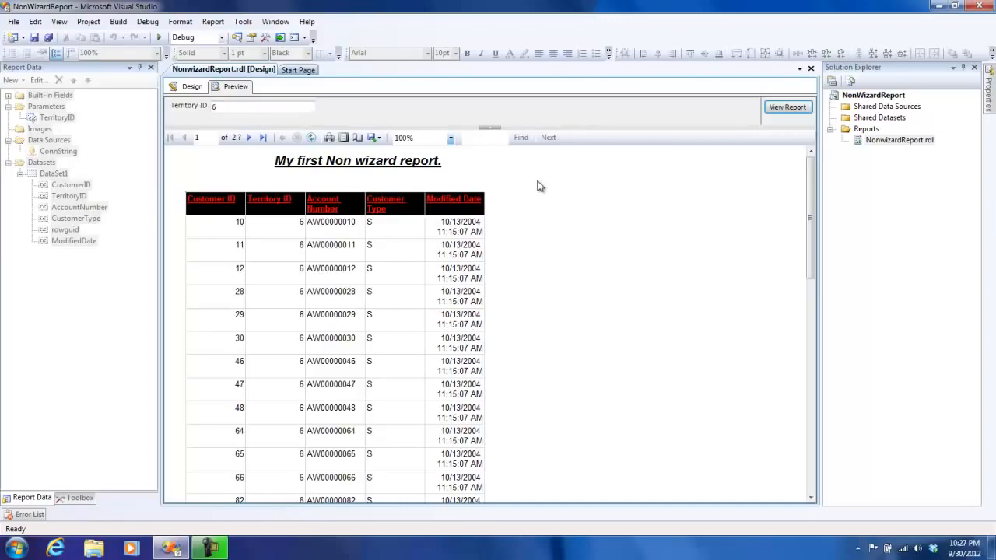
- Return to the report design and add a new dataset named param_TerritoryID
{"action": "left_click", "coordinate": [194, 87]}
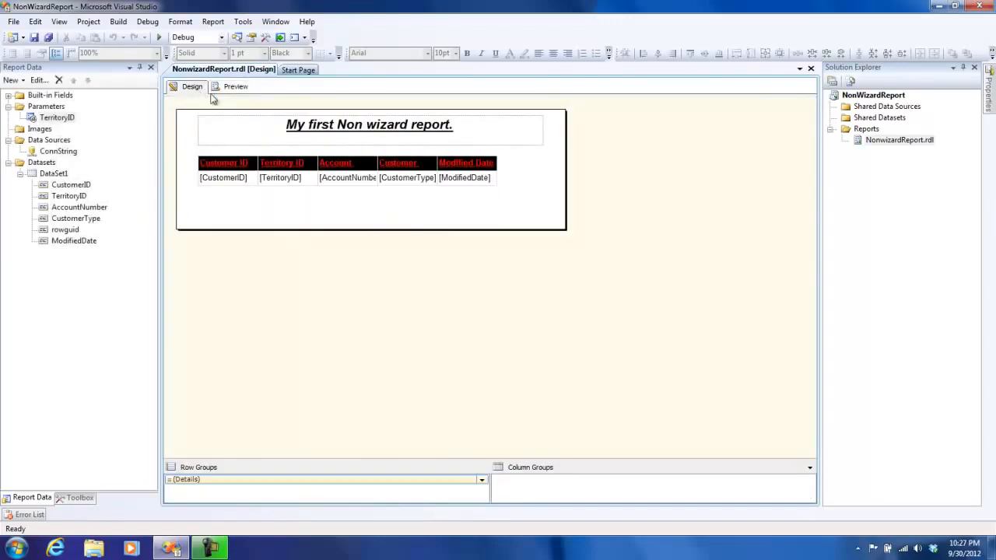
{"action": "left_click", "coordinate": [20, 175]}
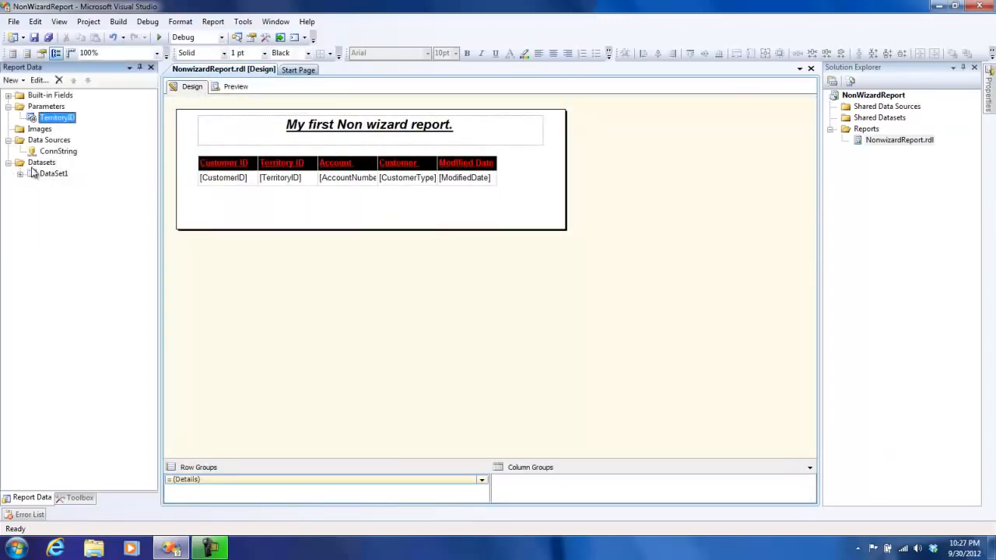
{"action": "right_click", "coordinate": [40, 163]}
{"action": "left_click", "coordinate": [70, 174]}
{"action": "double_click", "coordinate": [449, 148]}
{"action": "type", "text": "param_Te"}
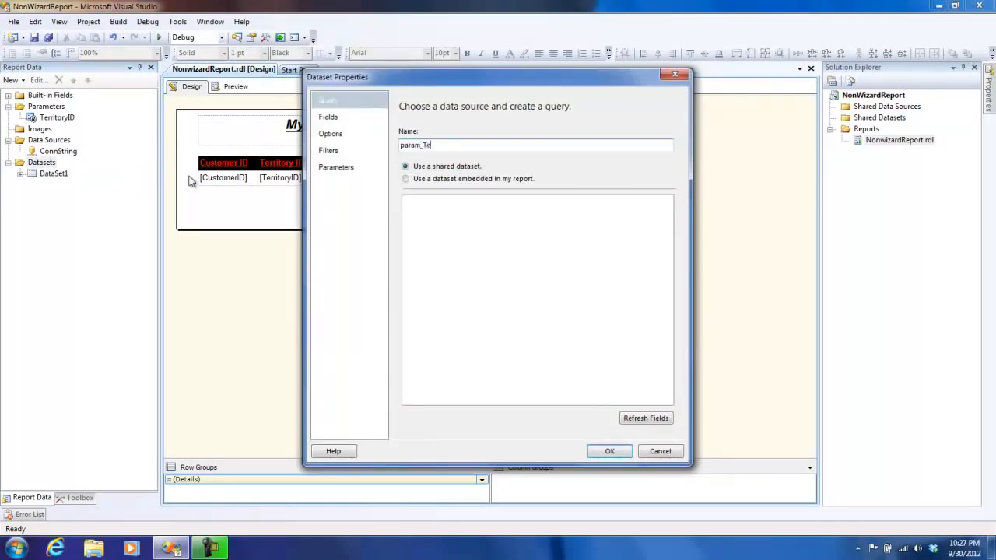
{"action": "type", "text": "rritoryID"}
- Make the new dataset embedded in the report and assign ConnString as its data source
{"action": "left_click", "coordinate": [455, 179]}
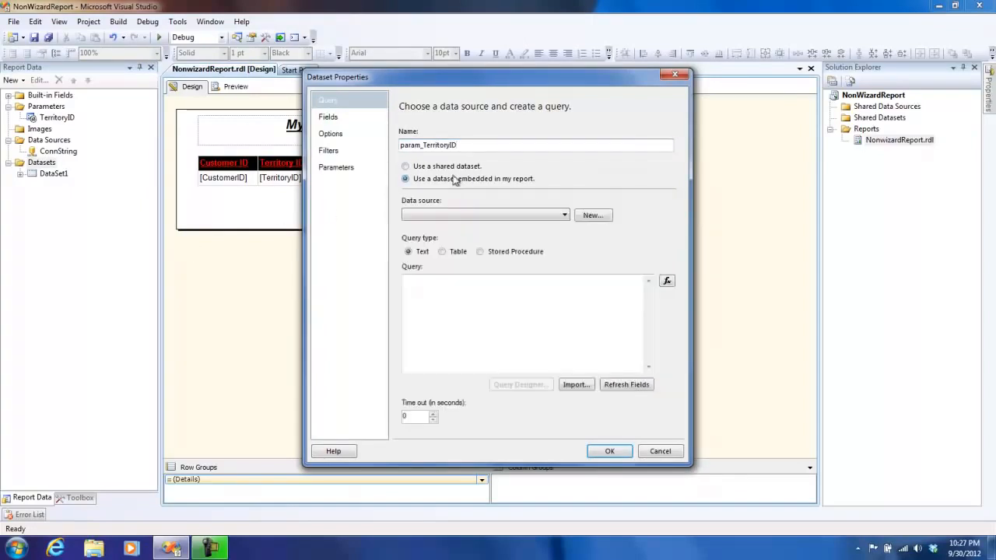
{"action": "left_click", "coordinate": [462, 216]}
{"action": "left_click", "coordinate": [464, 228]}
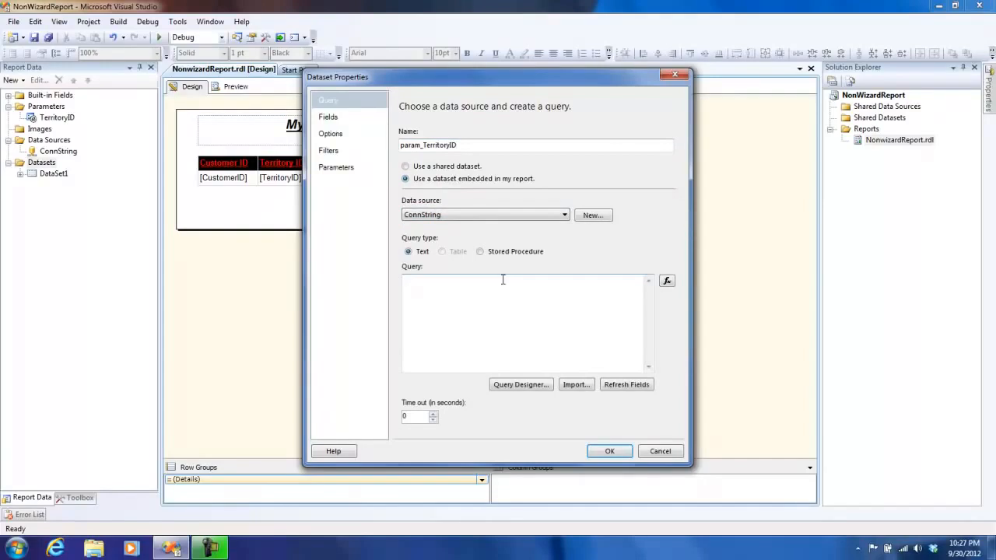
- Open the Query Designer for the dataset and add the Customer (Sales) table to the query
{"action": "left_click", "coordinate": [520, 384]}
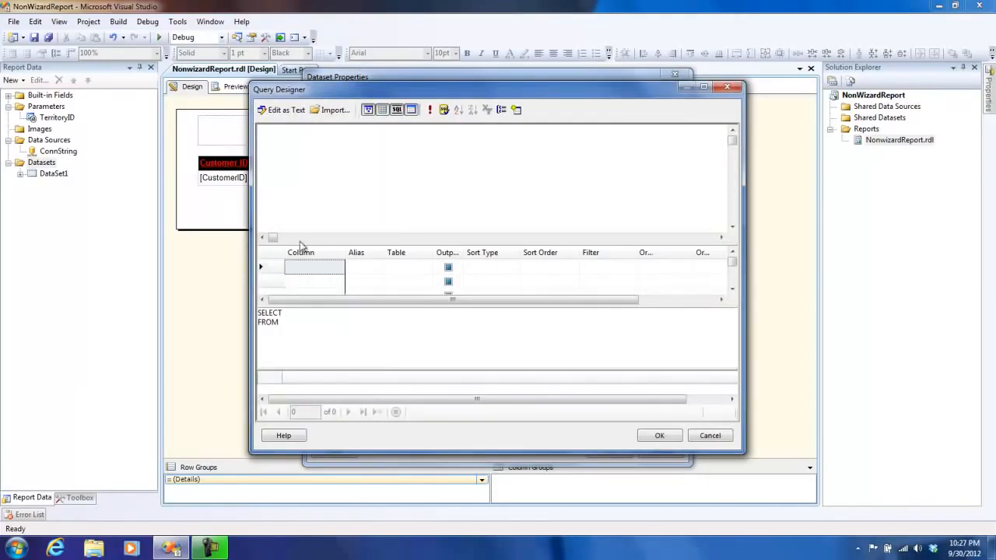
{"action": "left_click", "coordinate": [516, 110]}
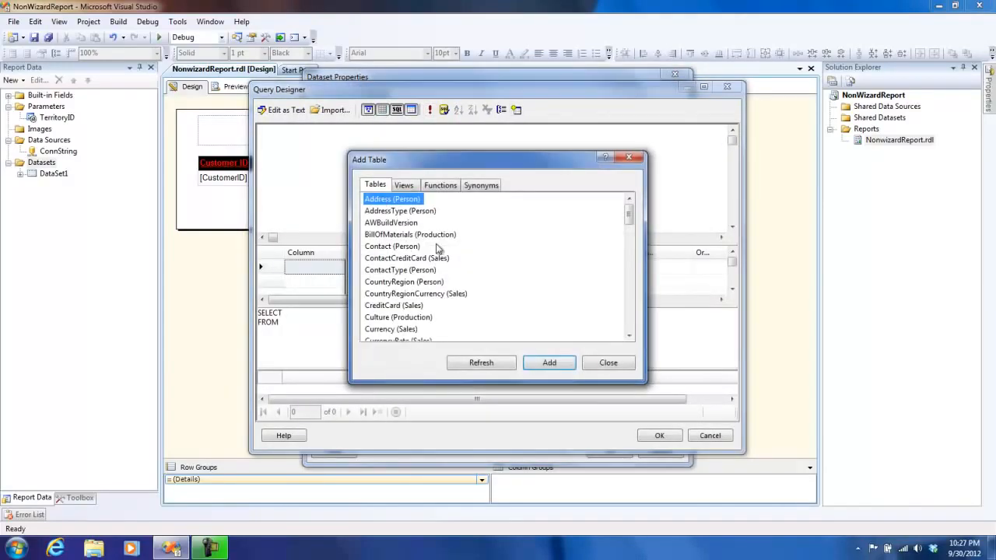
{"action": "left_click_drag", "start_coordinate": [629, 215], "coordinate": [631, 239]}
{"action": "double_click", "coordinate": [392, 246]}
{"action": "left_click", "coordinate": [607, 364]}
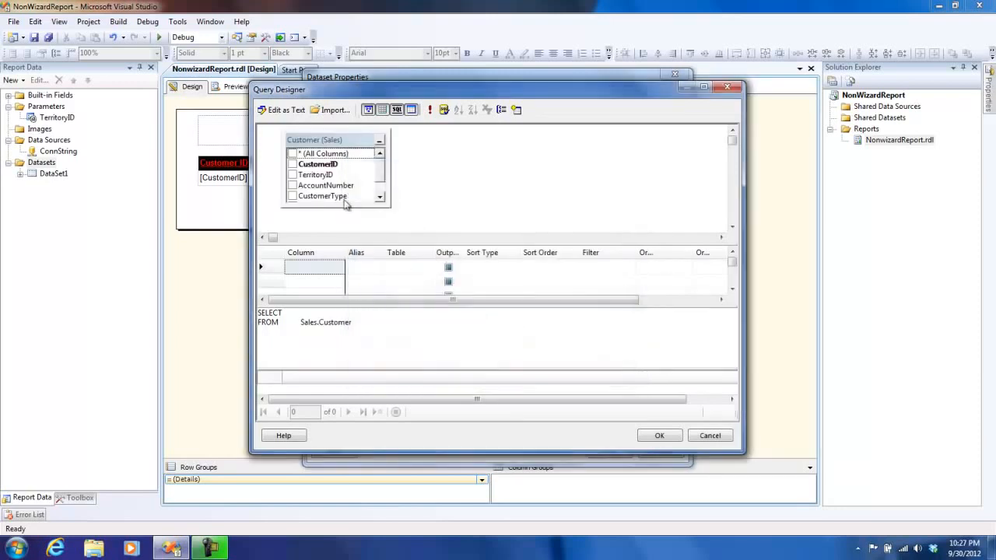
- Output only the TerritoryID column, make the selection distinct in the SQL, and accept the query
{"action": "left_click", "coordinate": [292, 174]}
{"action": "left_click", "coordinate": [302, 315]}
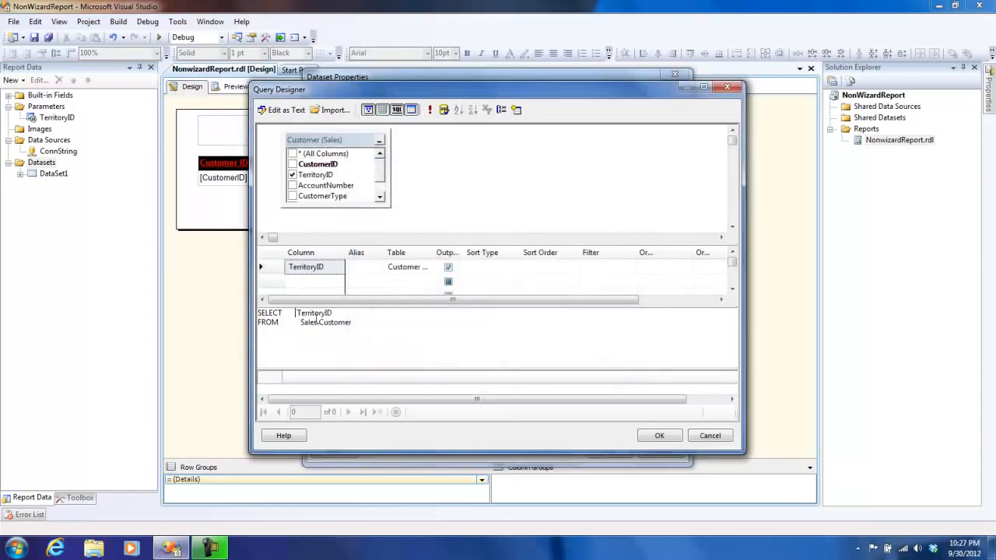
{"action": "type", "text": "distinct"}
{"action": "key", "text": "BackSpace"}
{"action": "key", "text": "BackSpace"}
{"action": "key", "text": "BackSpace"}
{"action": "key", "text": "BackSpace"}
{"action": "type", "text": "nct"}
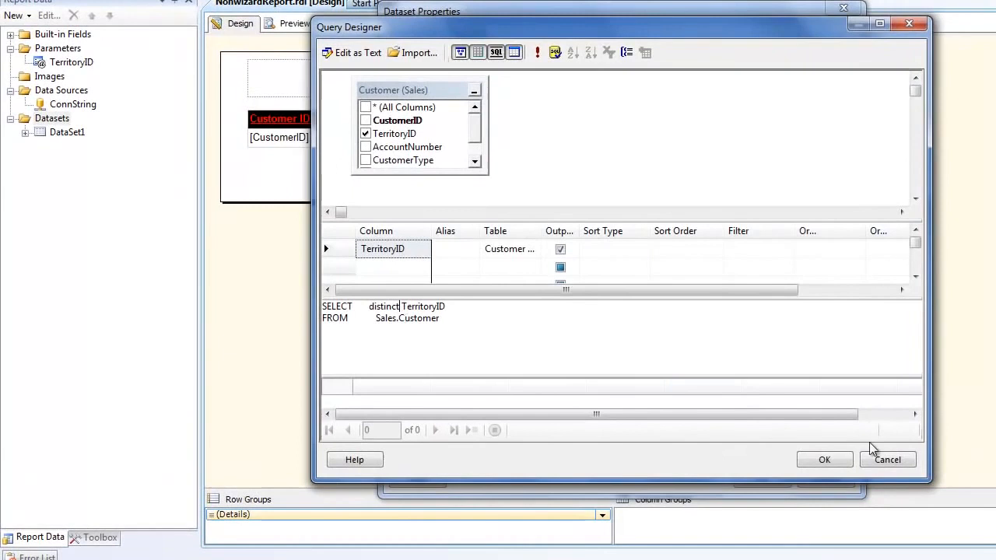
{"action": "left_click", "coordinate": [824, 459]}
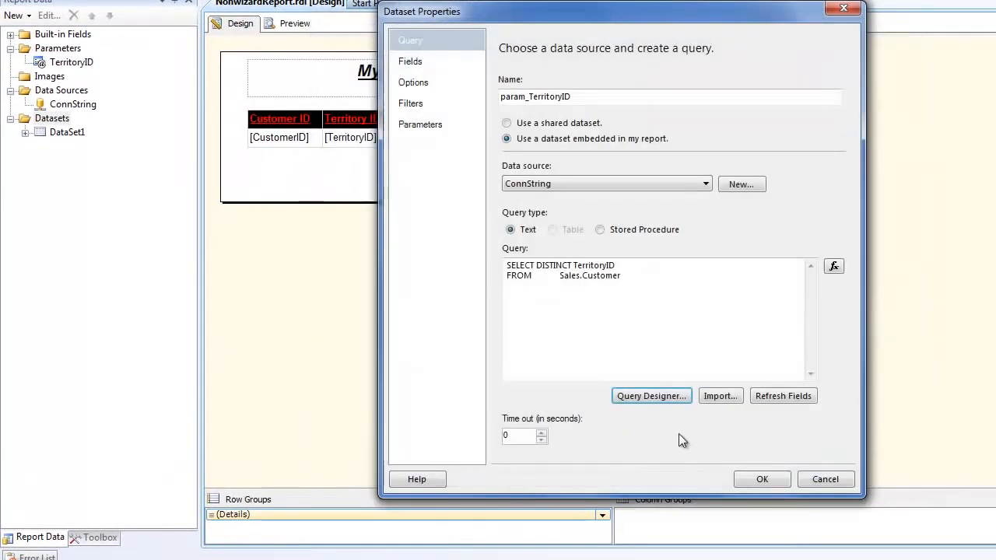
- Save the param_TerritoryID dataset and set the TerritoryID parameter to get its available values from a query
{"action": "left_click", "coordinate": [776, 477]}
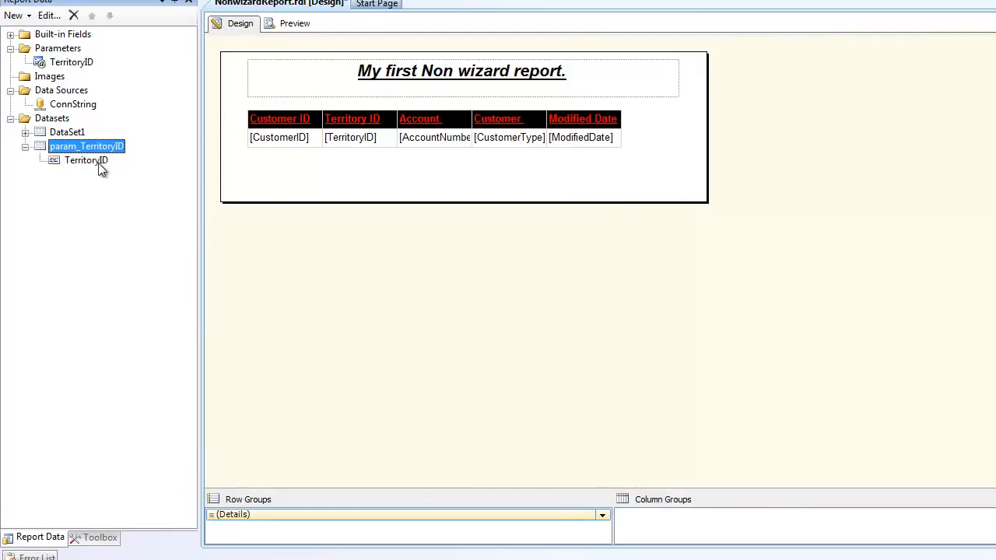
{"action": "left_click", "coordinate": [78, 61]}
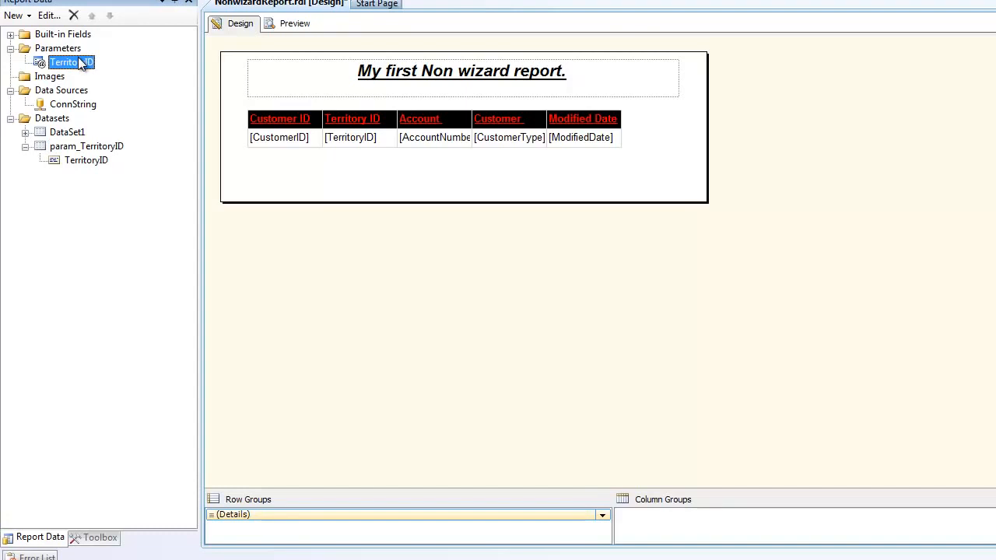
{"action": "double_click", "coordinate": [40, 65]}
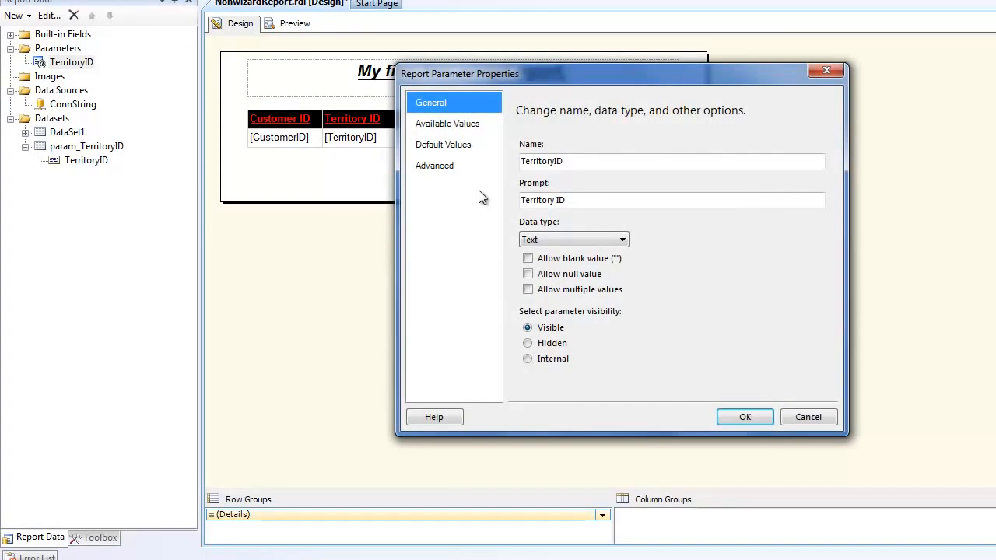
{"action": "left_click", "coordinate": [450, 127]}
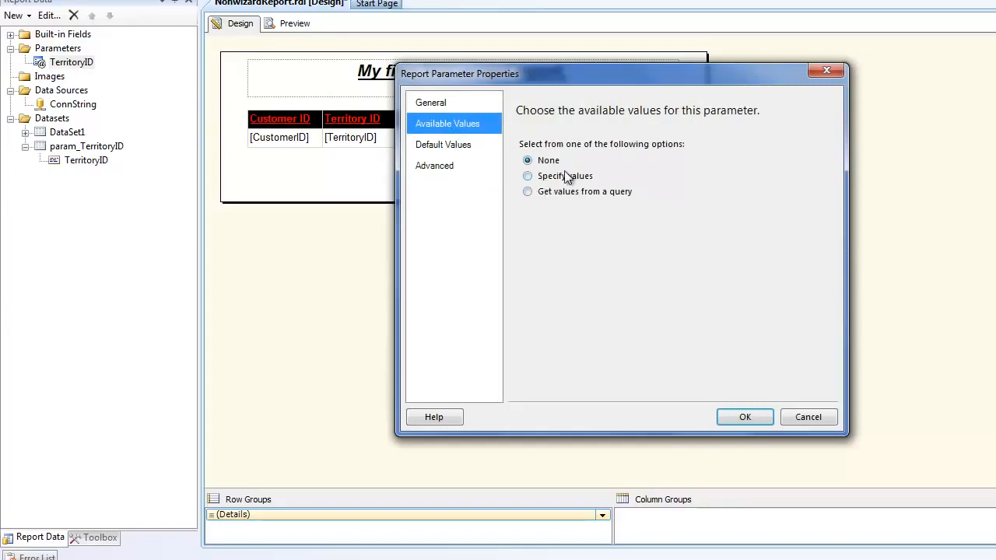
{"action": "left_click", "coordinate": [569, 194]}
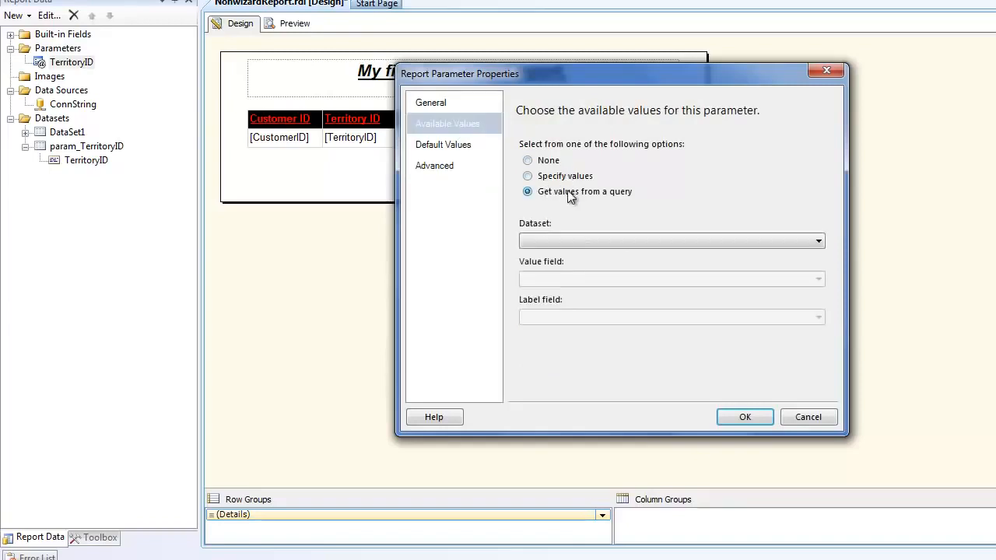
- Use the param_TerritoryID dataset for the available values, with TerritoryID as both value field and label field, and apply the parameter settings
{"action": "left_click", "coordinate": [573, 240]}
{"action": "left_click", "coordinate": [569, 265]}
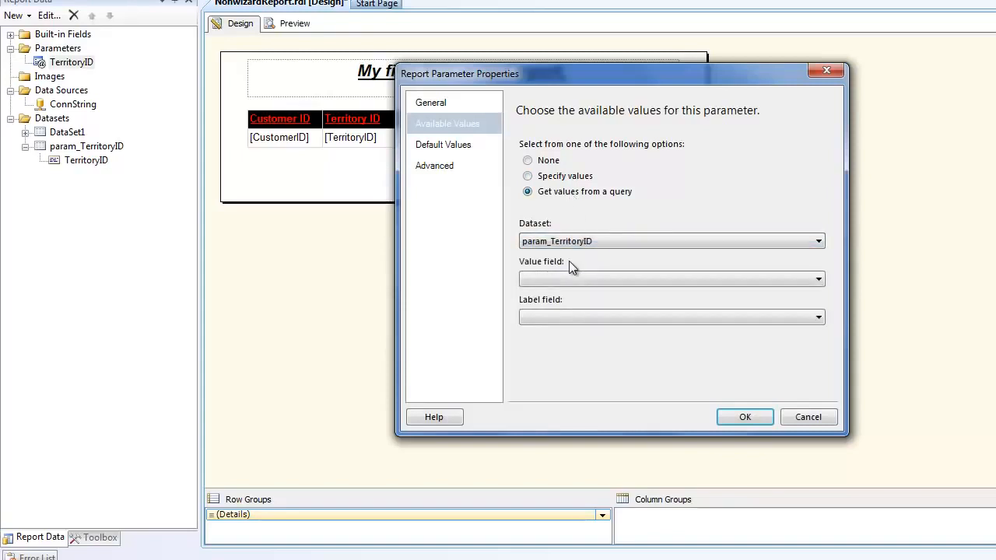
{"action": "left_click", "coordinate": [574, 278]}
{"action": "left_click", "coordinate": [571, 288]}
{"action": "left_click", "coordinate": [565, 314]}
{"action": "left_click", "coordinate": [561, 333]}
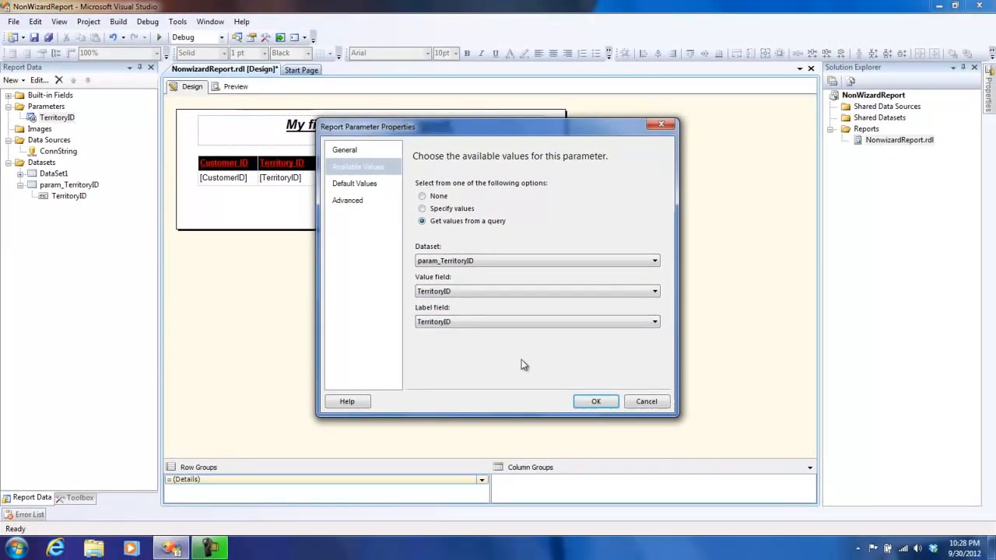
{"action": "left_click", "coordinate": [589, 401]}
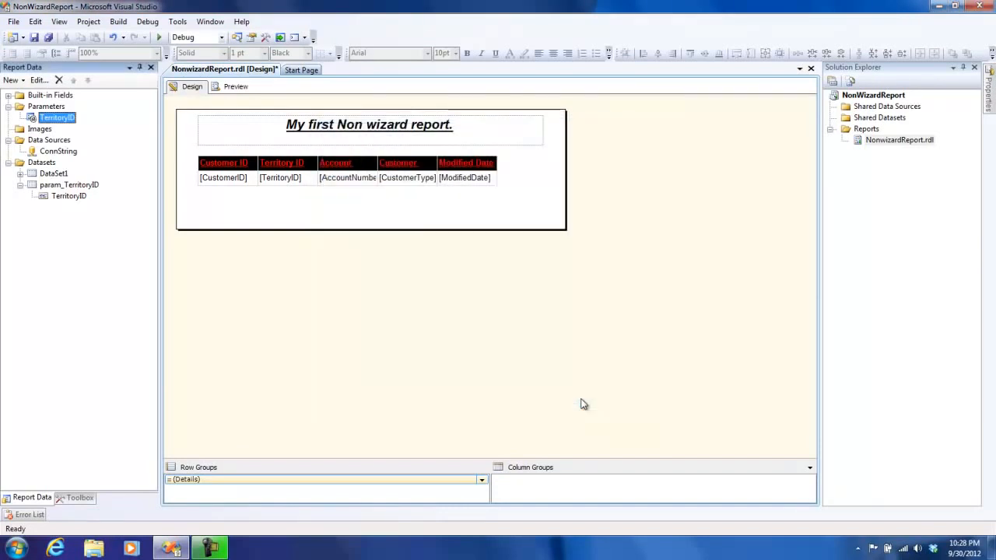
- Preview the report with Territory ID 5 and look through the resulting customer rows
{"action": "left_click", "coordinate": [236, 87]}
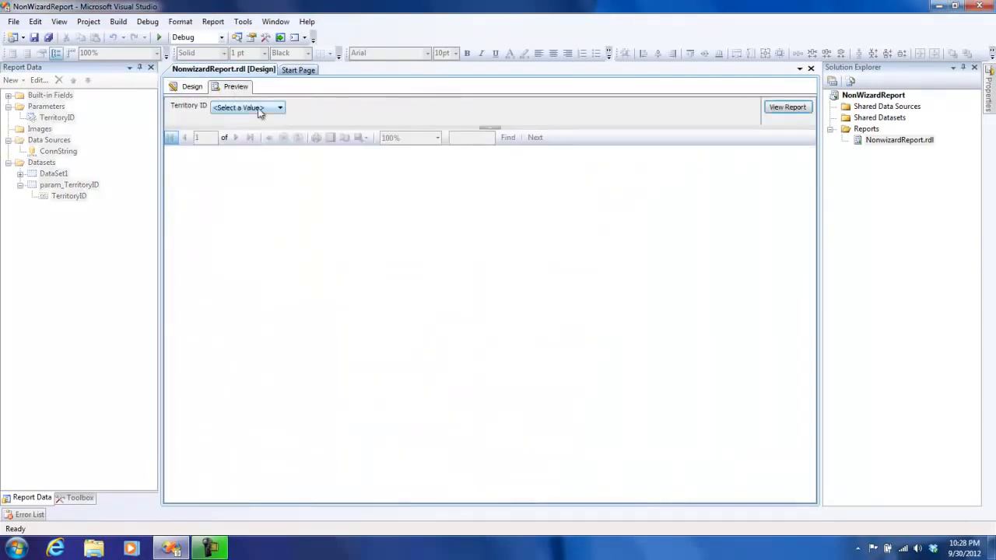
{"action": "left_click", "coordinate": [253, 110]}
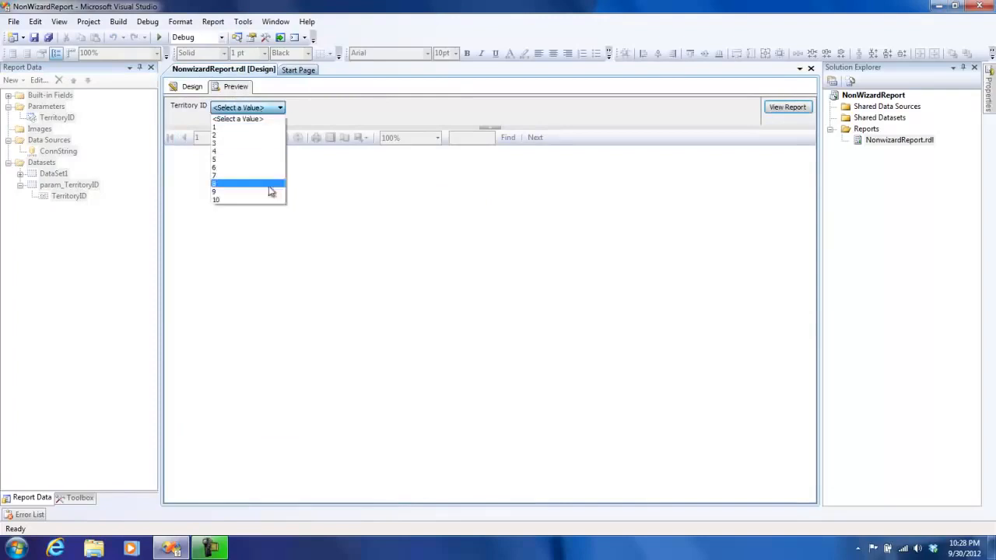
{"action": "left_click", "coordinate": [251, 161]}
{"action": "left_click", "coordinate": [804, 102]}
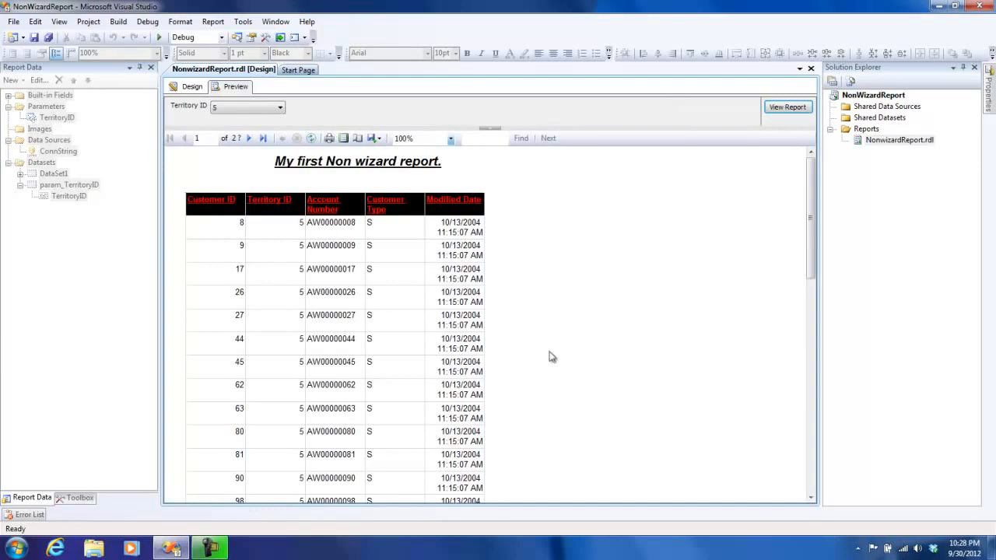
{"action": "left_click_drag", "start_coordinate": [812, 234], "coordinate": [812, 176]}
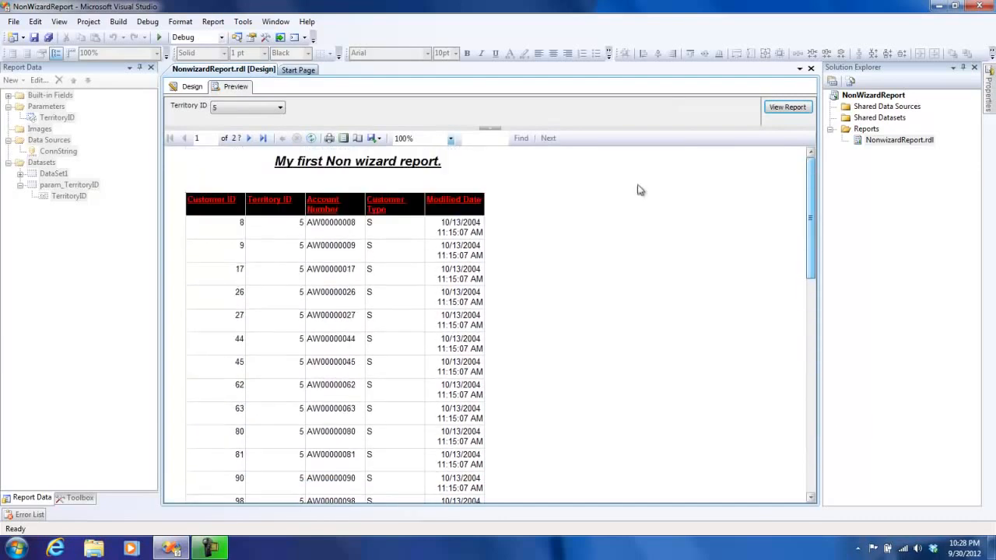
- Rerun the report preview for Territory ID 4
{"action": "left_click", "coordinate": [234, 108]}
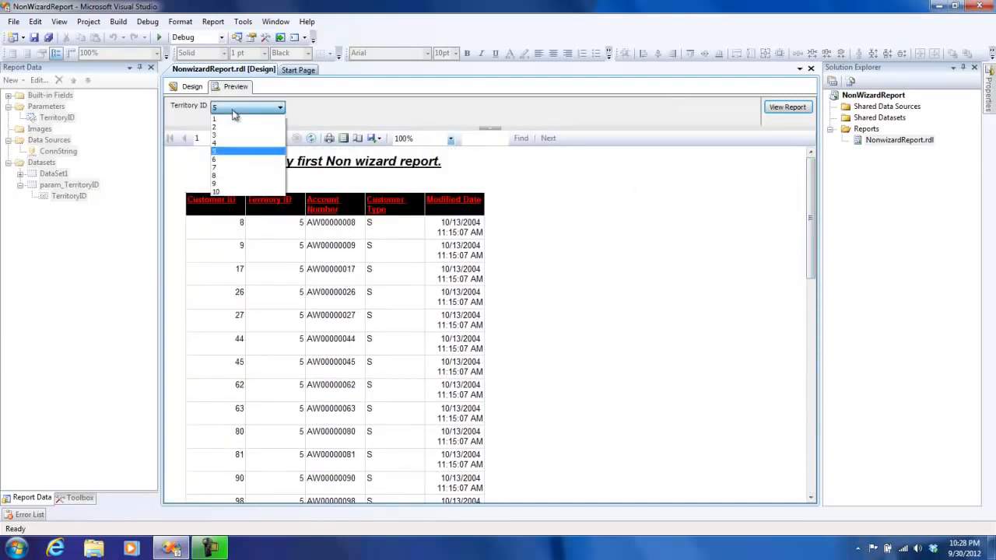
{"action": "left_click", "coordinate": [234, 151]}
{"action": "left_click", "coordinate": [789, 108]}
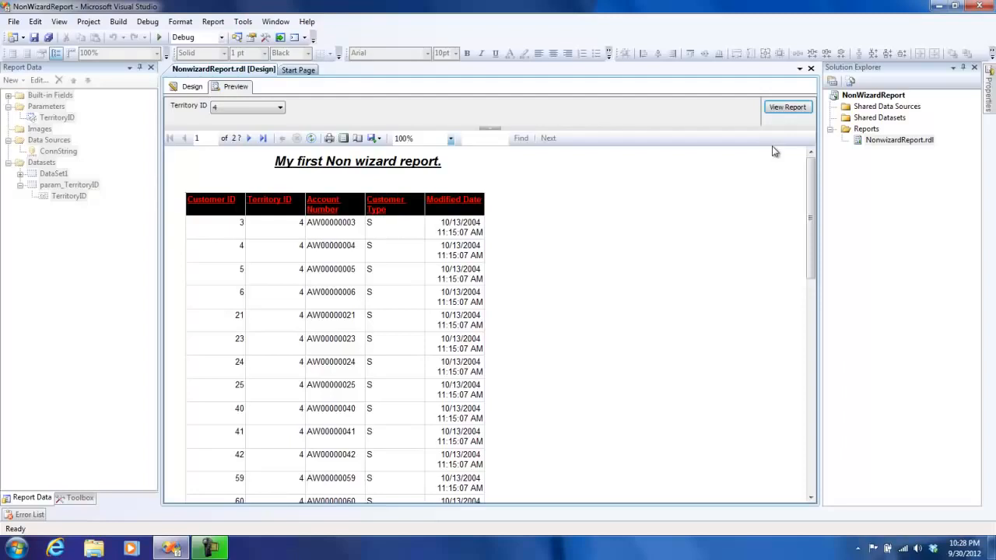
- Run the report preview for Territory ID 6 and look over its customer rows
{"action": "left_click", "coordinate": [248, 109]}
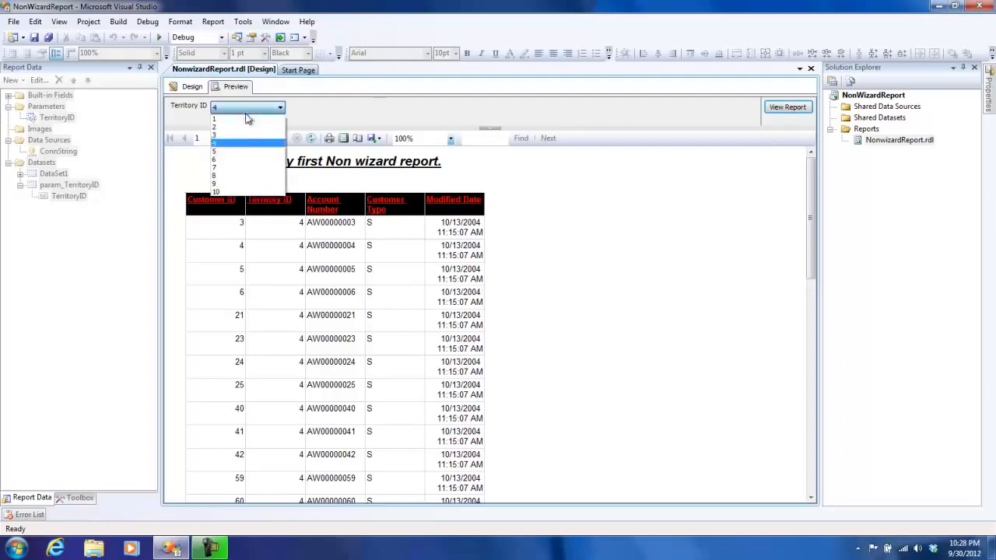
{"action": "left_click", "coordinate": [249, 168]}
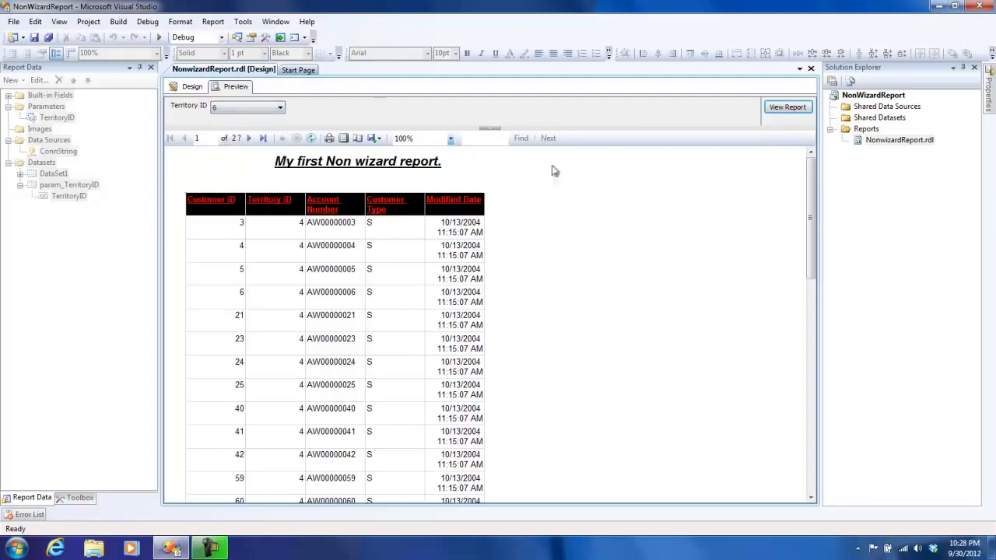
{"action": "left_click", "coordinate": [806, 110]}
{"action": "mouse_move", "coordinate": [814, 187]}
{"action": "left_mouse_down"}
{"action": "mouse_move", "coordinate": [815, 349]}
{"action": "mouse_move", "coordinate": [813, 181]}
{"action": "left_mouse_up"}
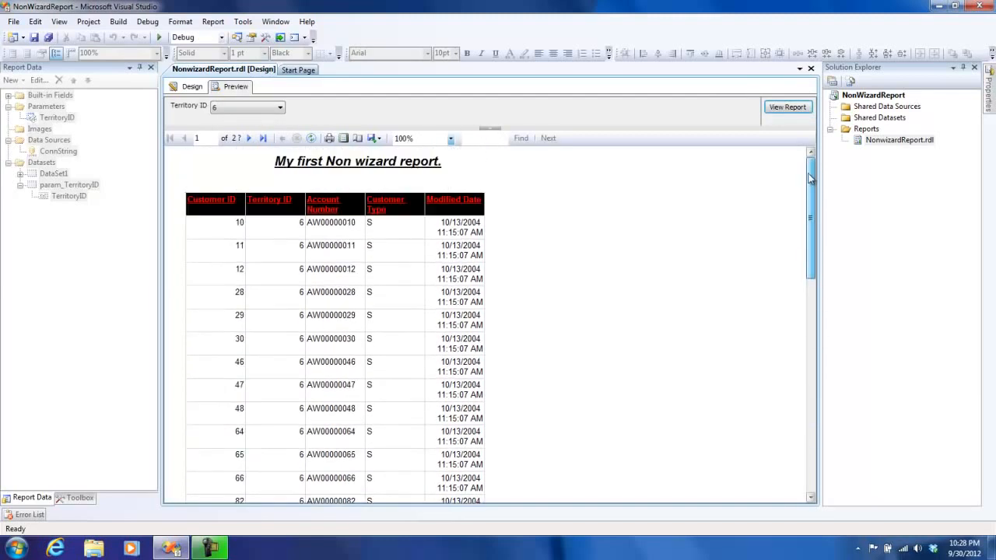